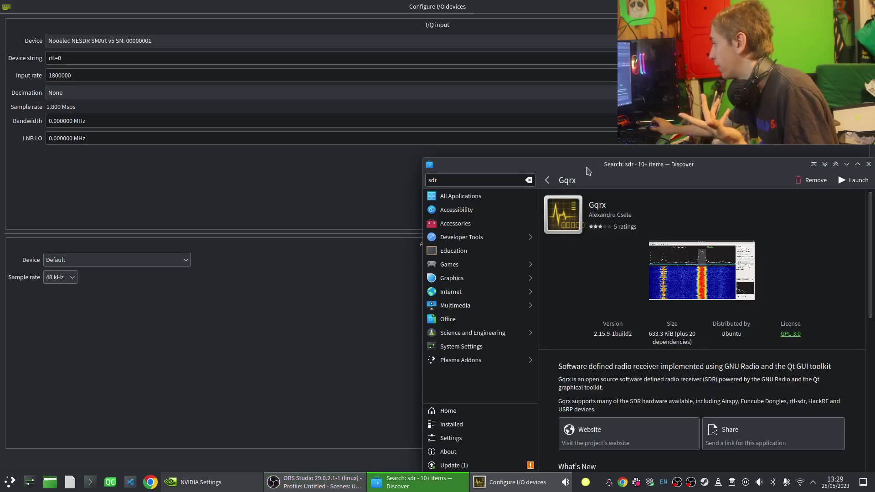
# Move the software store window aside and bring the I/O device configuration to the front.
pyautogui.moveTo(560, 165); pyautogui.dragTo(494, 136)
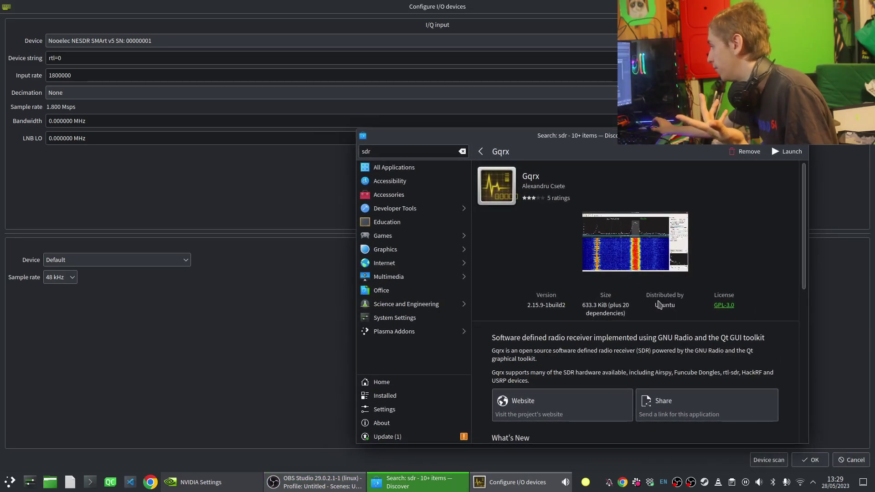
pyautogui.scroll(-2, 656, 331)
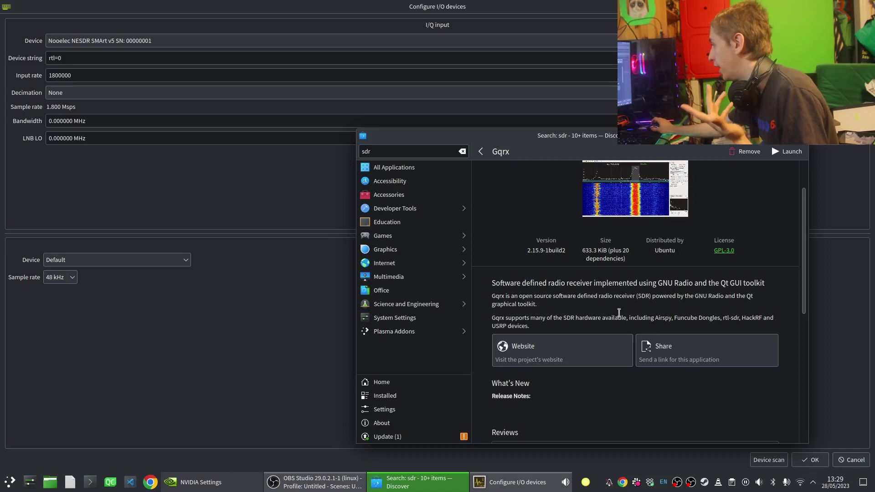
pyautogui.scroll(-4, 763, 278)
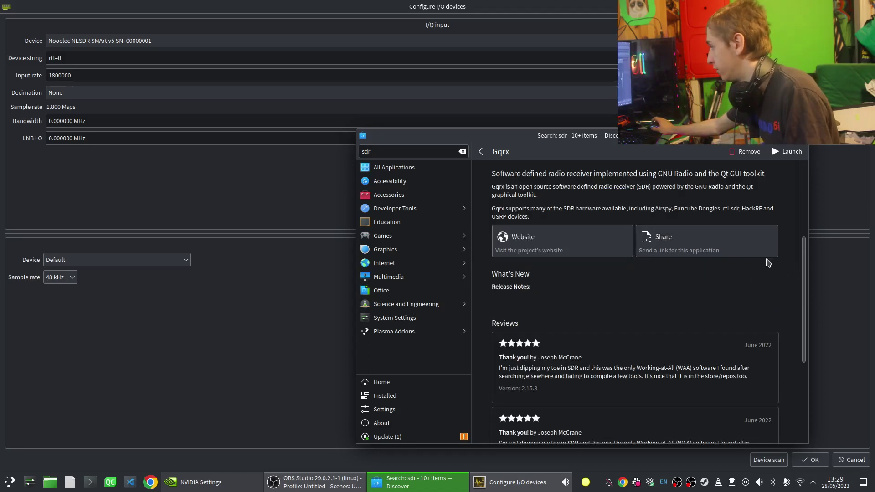
pyautogui.click(828, 281)
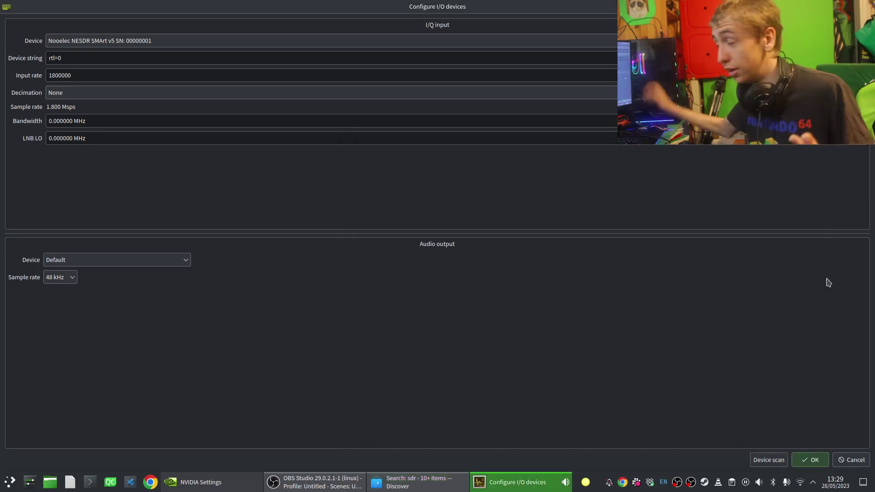
# Keep the Nooelec NESDR SMArt v5 as the input device.
pyautogui.click(525, 56)
pyautogui.click(534, 44)
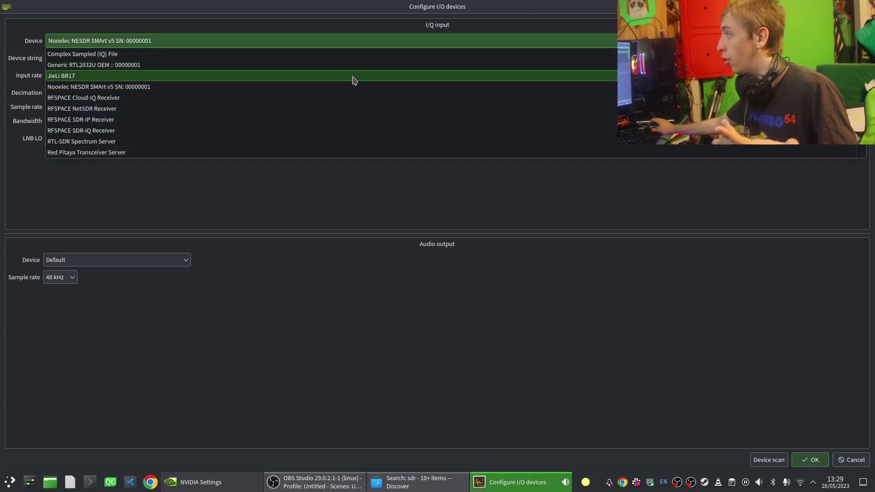
pyautogui.click(354, 89)
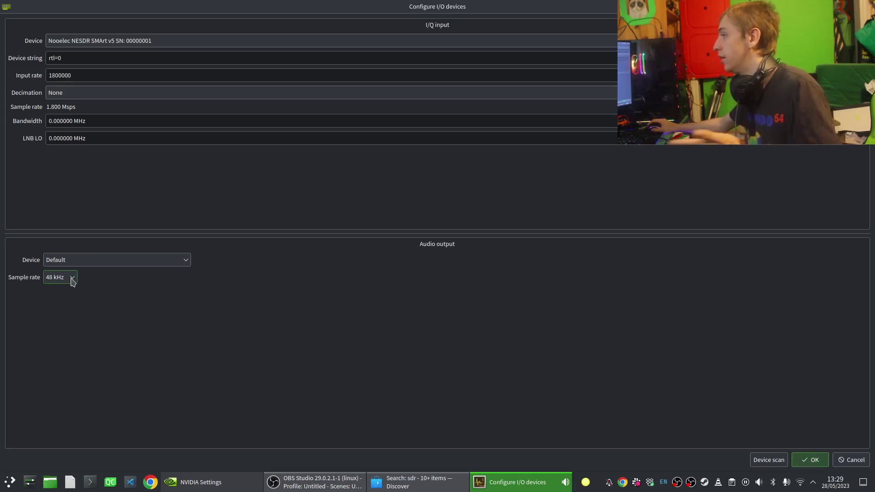
# Set the audio output to JieLi BR17 Analog Stereo at 48 kHz.
pyautogui.click(122, 264)
pyautogui.click(122, 262)
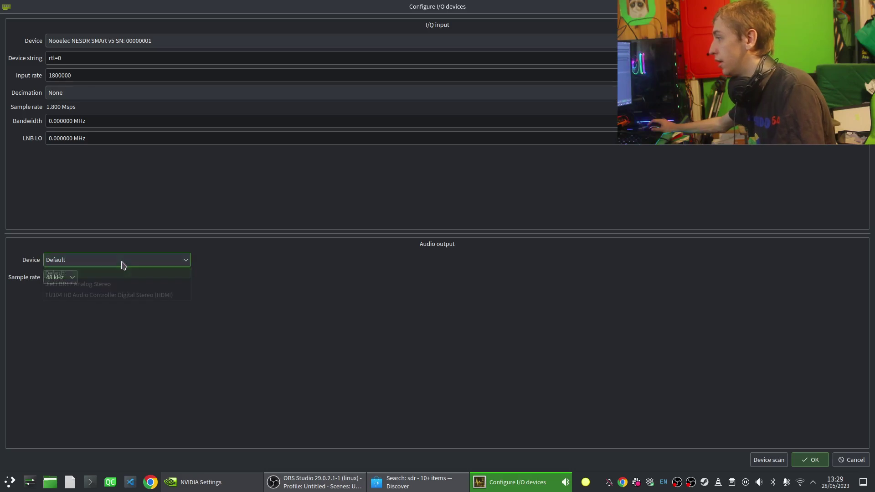
pyautogui.click(121, 264)
pyautogui.click(78, 284)
pyautogui.click(67, 282)
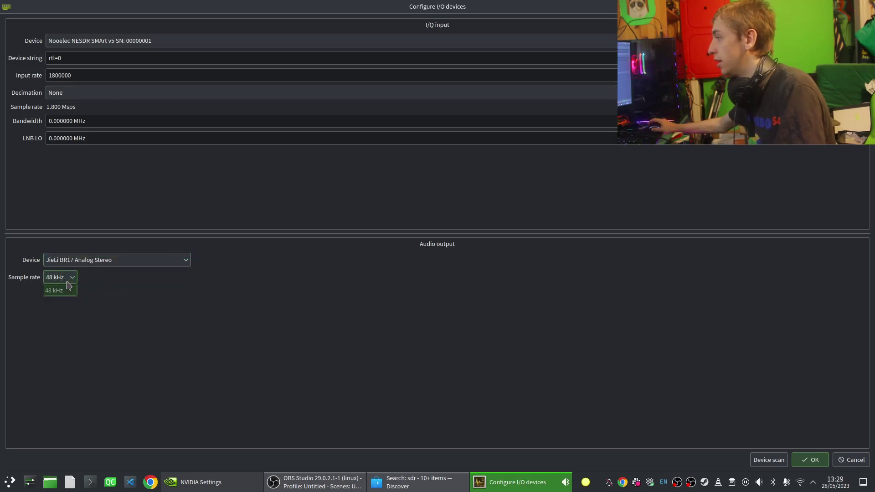
pyautogui.click(60, 290)
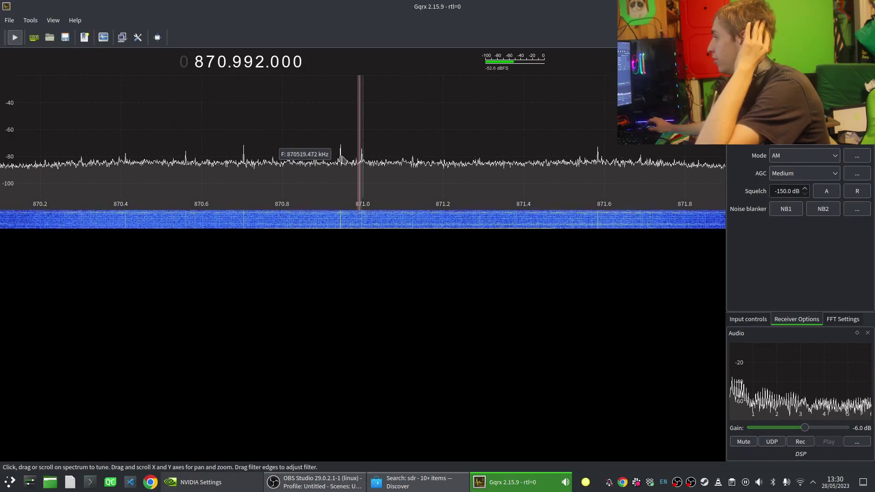
# Tune to exactly 900 MHz, then sweep the tuning across the spectrum to about 999.35 MHz.
pyautogui.click(200, 59)
pyautogui.rightClick(201, 60)
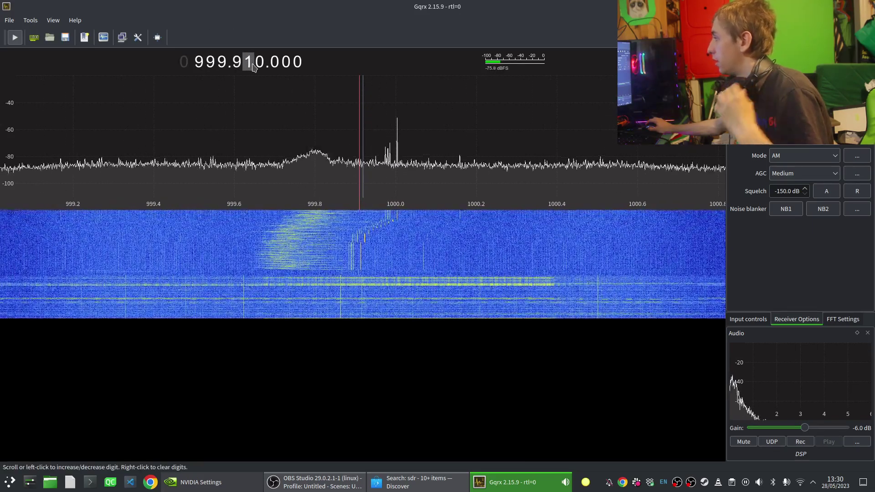
pyautogui.scroll(-2, 254, 65)
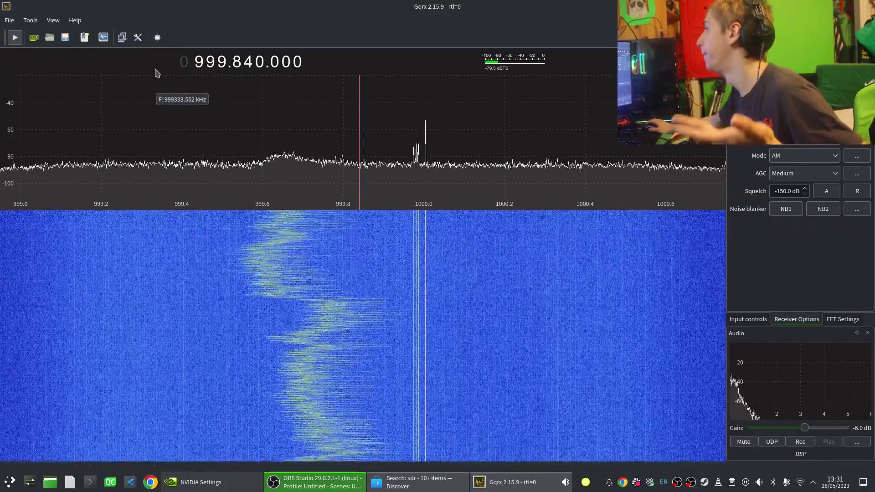
pyautogui.click(321, 131)
pyautogui.moveTo(322, 131); pyautogui.dragTo(199, 150)
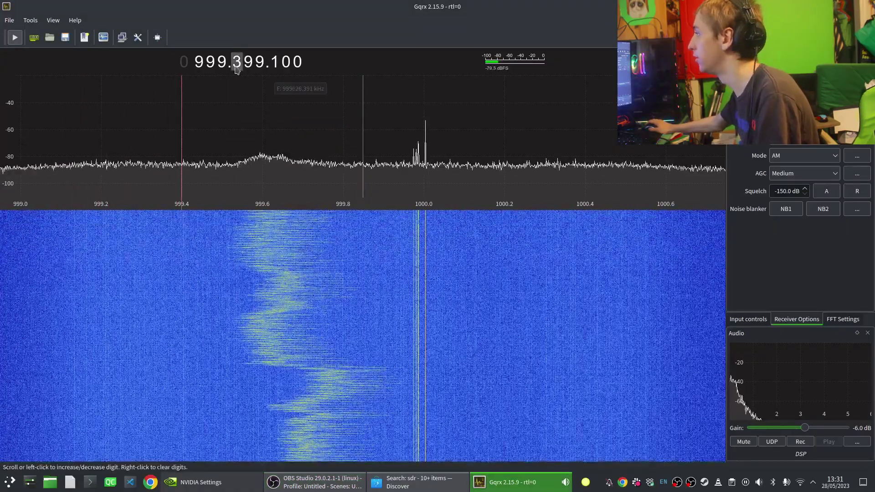
# Step the frequency down from 998 MHz through 800 MHz to 240 MHz.
pyautogui.click(225, 67)
pyautogui.scroll(-11, 224, 67)
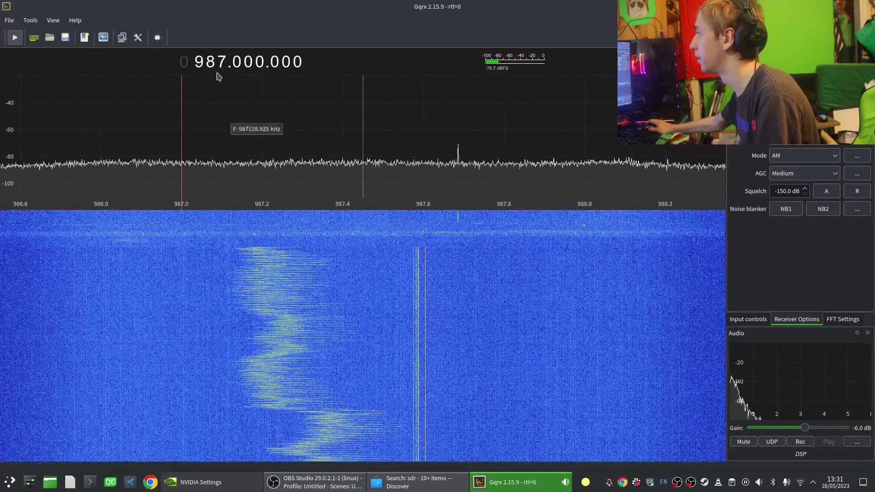
pyautogui.scroll(-4, 218, 67)
pyautogui.scroll(-1, 218, 67)
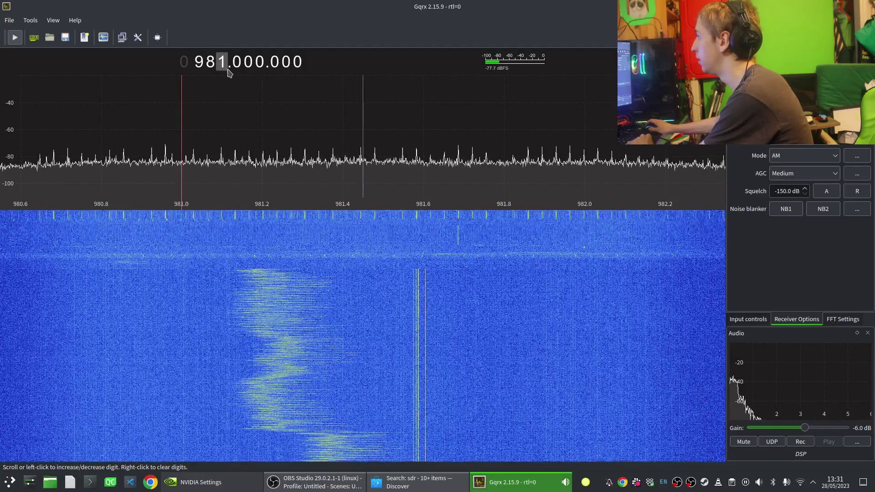
pyautogui.scroll(-1, 219, 69)
pyautogui.scroll(-3, 219, 69)
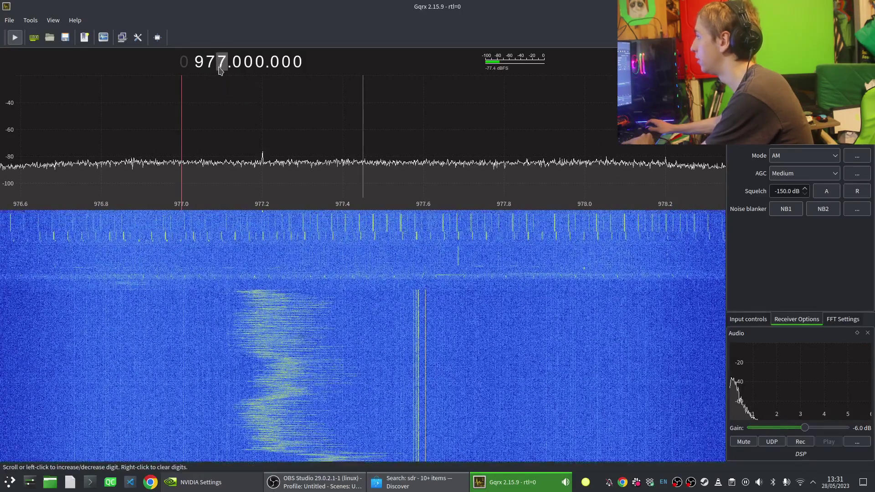
pyautogui.scroll(-20, 220, 70)
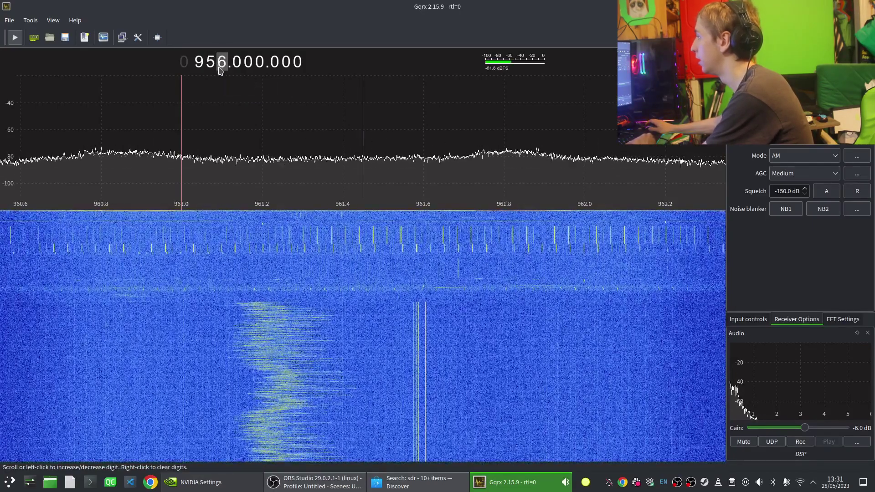
pyautogui.rightClick(200, 64)
pyautogui.scroll(-1, 200, 65)
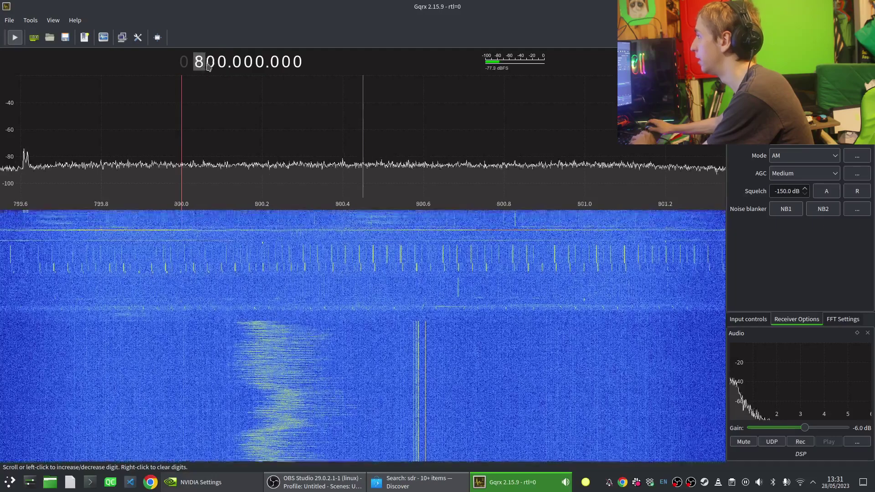
pyautogui.scroll(-2, 209, 65)
pyautogui.scroll(-4, 210, 65)
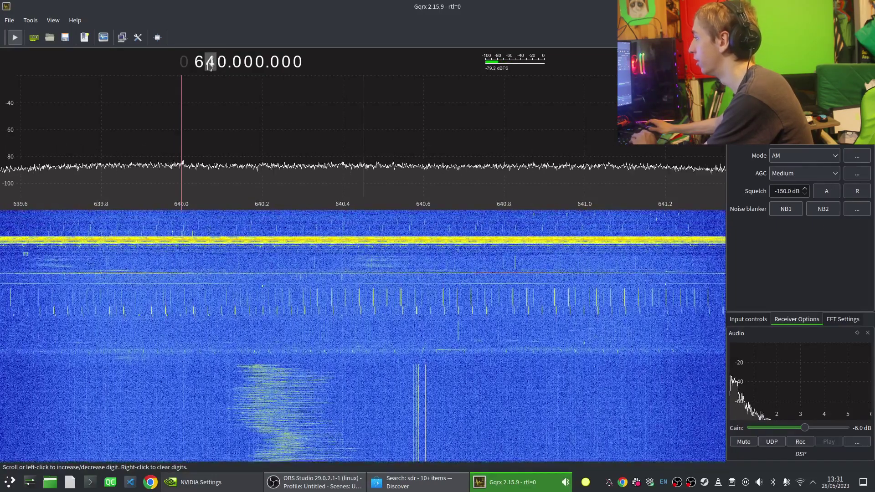
pyautogui.scroll(-5, 209, 65)
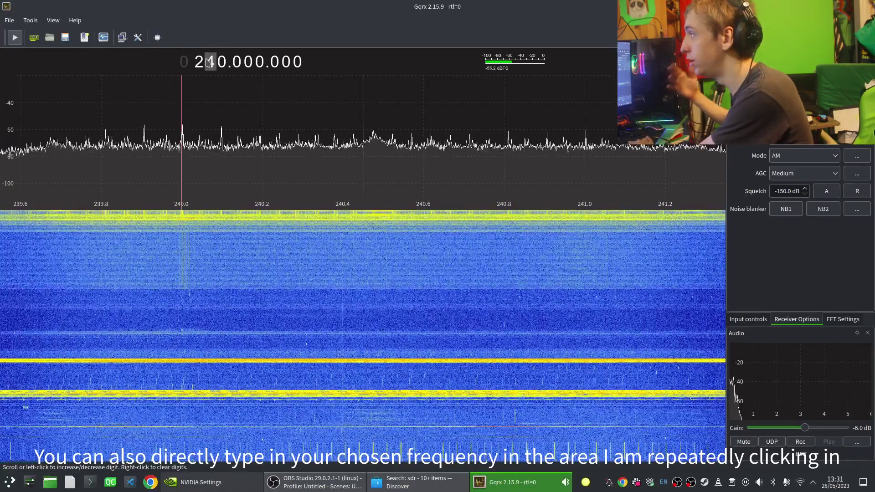
# Lower the frequency in 10 MHz steps toward the FM band.
pyautogui.click(208, 62)
pyautogui.click(208, 62)
pyautogui.click(207, 62)
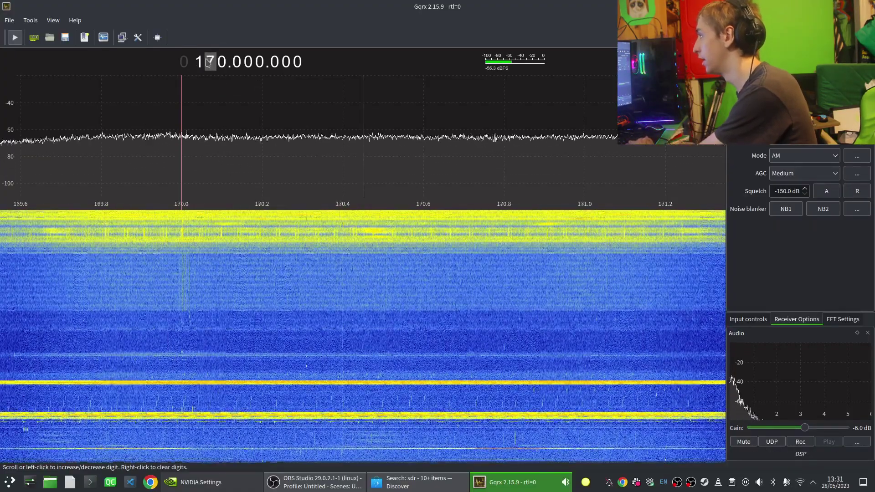
pyautogui.click(207, 62)
pyautogui.click(207, 62)
pyautogui.click(207, 62)
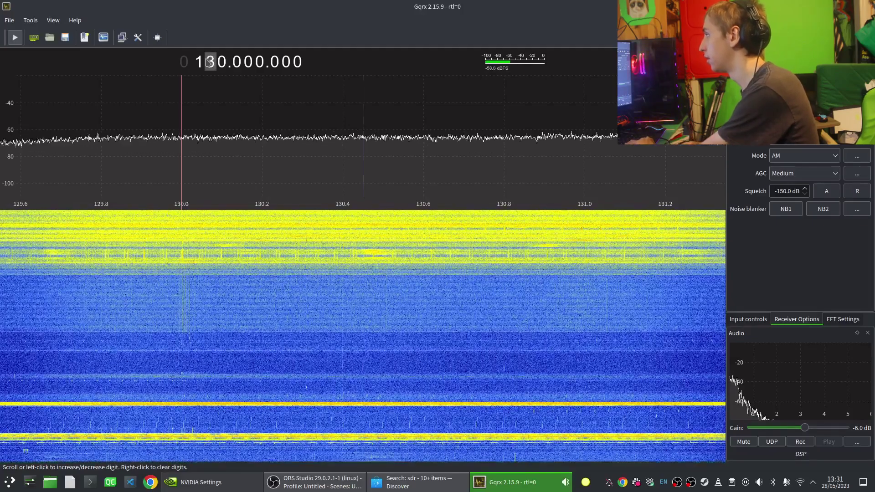
pyautogui.click(207, 62)
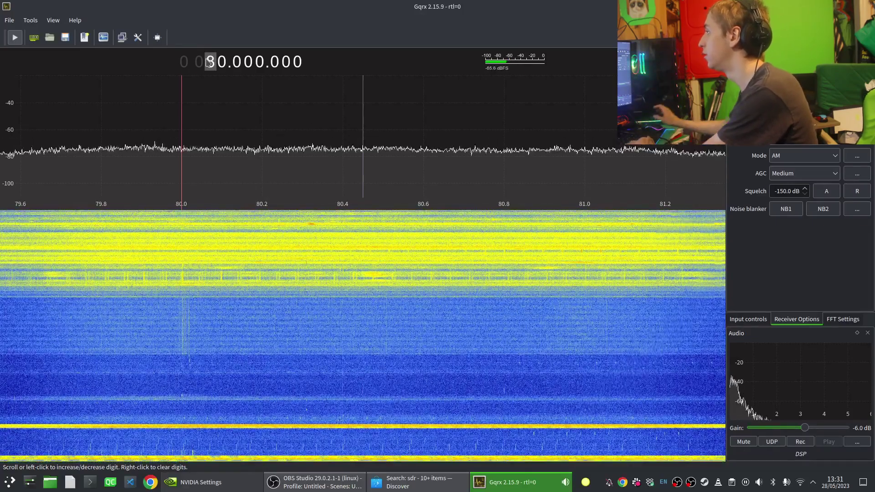
# Fine-tune onto the small signal at 80.4218 MHz, keeping the normal filter width.
pyautogui.click(394, 139)
pyautogui.click(356, 142)
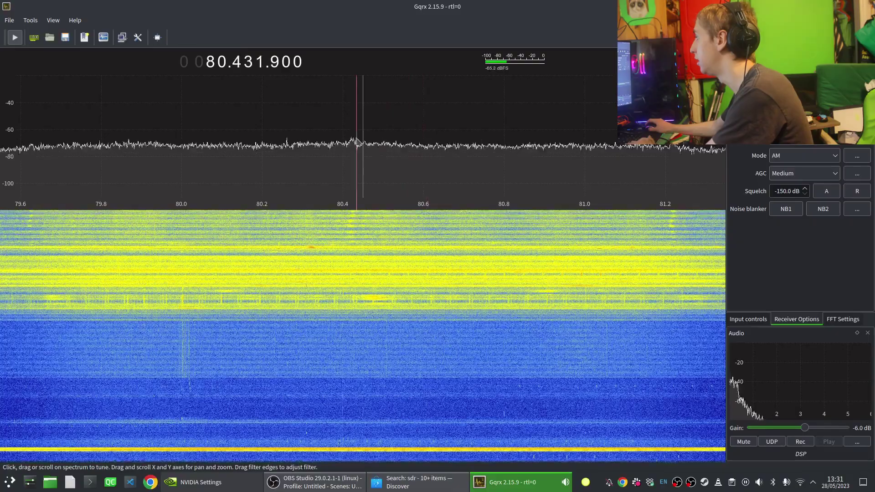
pyautogui.click(364, 142)
pyautogui.click(343, 142)
pyautogui.click(350, 142)
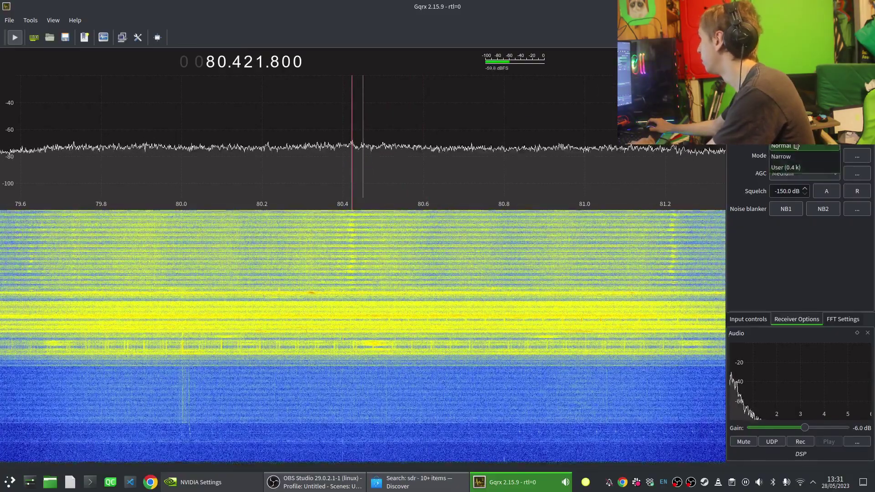
pyautogui.click(796, 146)
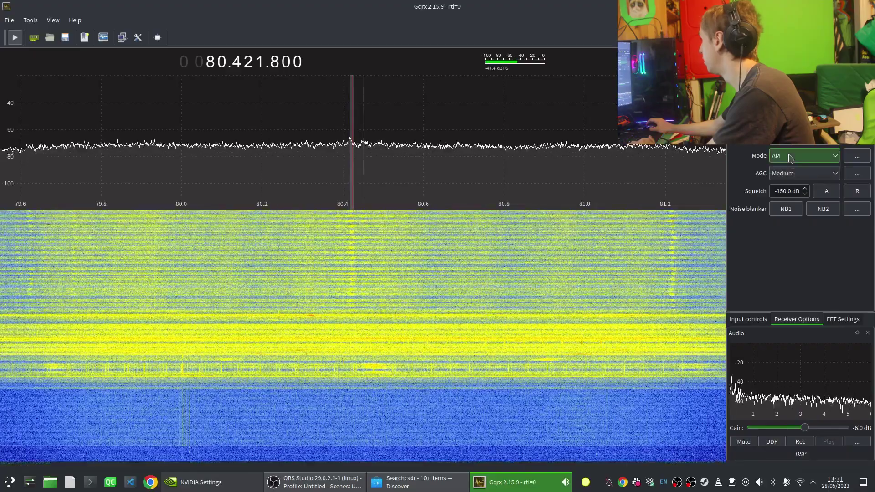
# Switch demodulation to WFM (stereo) and move the tuning up to about 87.4 MHz.
pyautogui.click(791, 159)
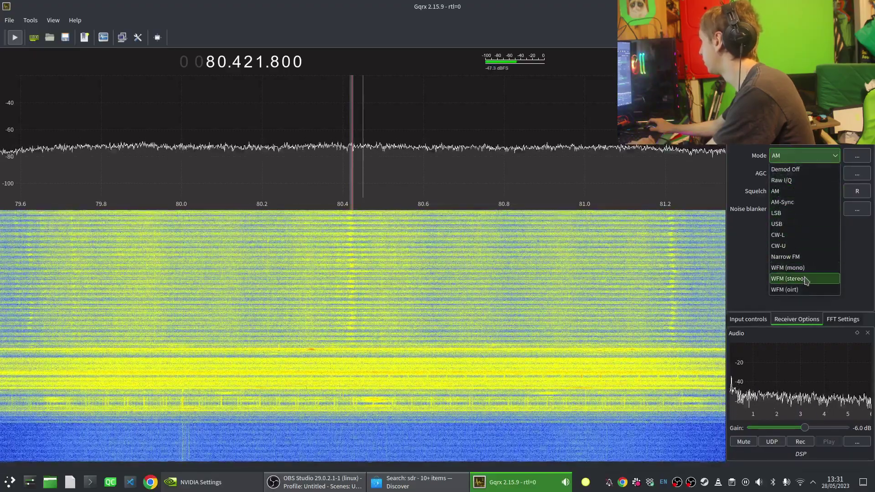
pyautogui.click(805, 280)
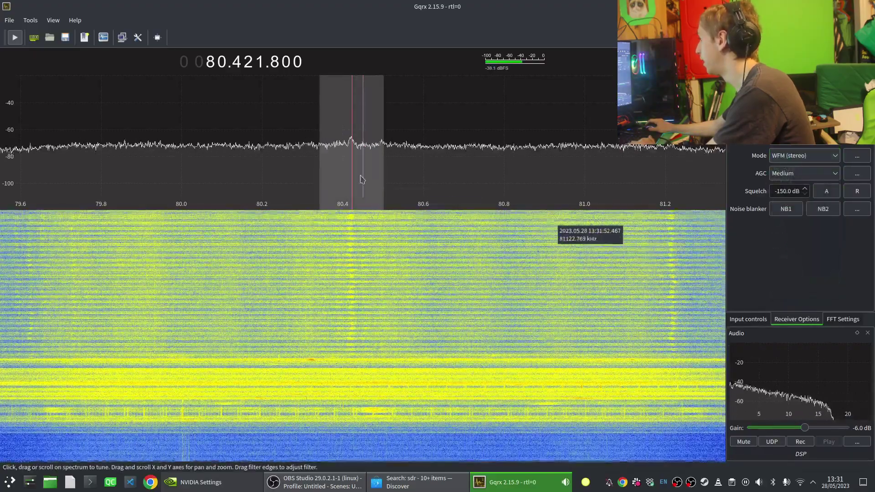
pyautogui.moveTo(362, 179); pyautogui.dragTo(675, 165)
pyautogui.scroll(3, 221, 63)
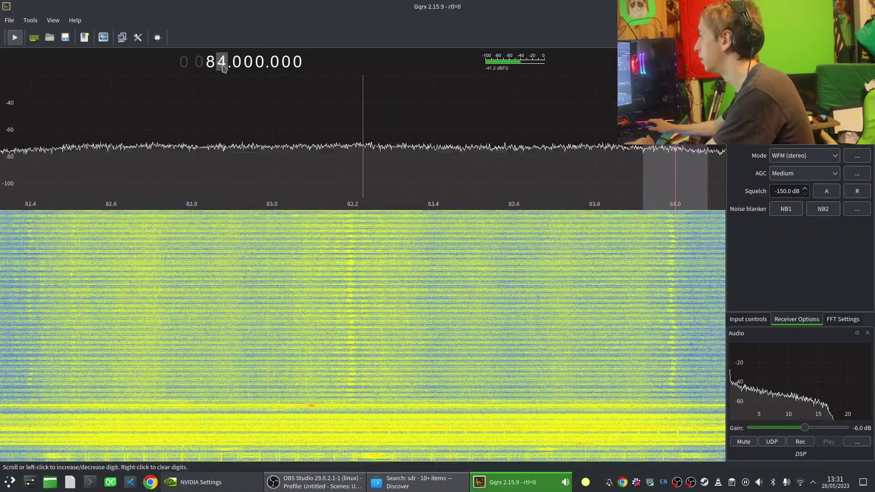
pyautogui.scroll(4, 223, 66)
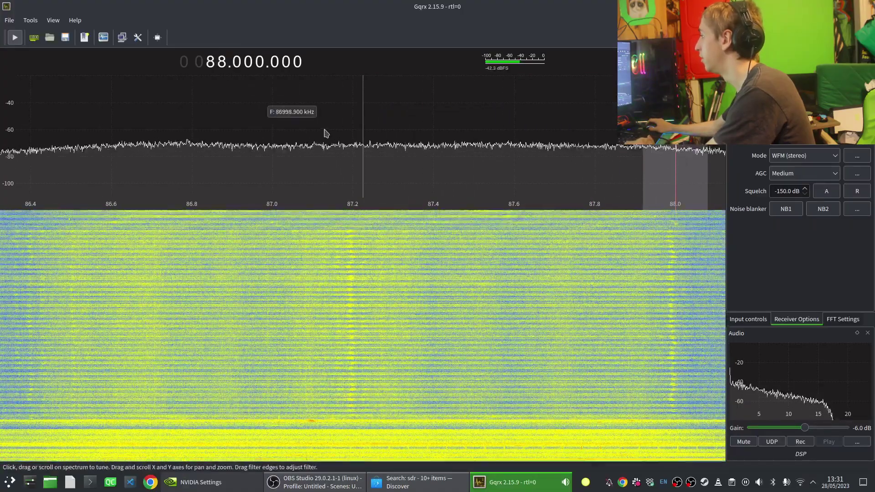
pyautogui.moveTo(387, 139); pyautogui.dragTo(489, 145)
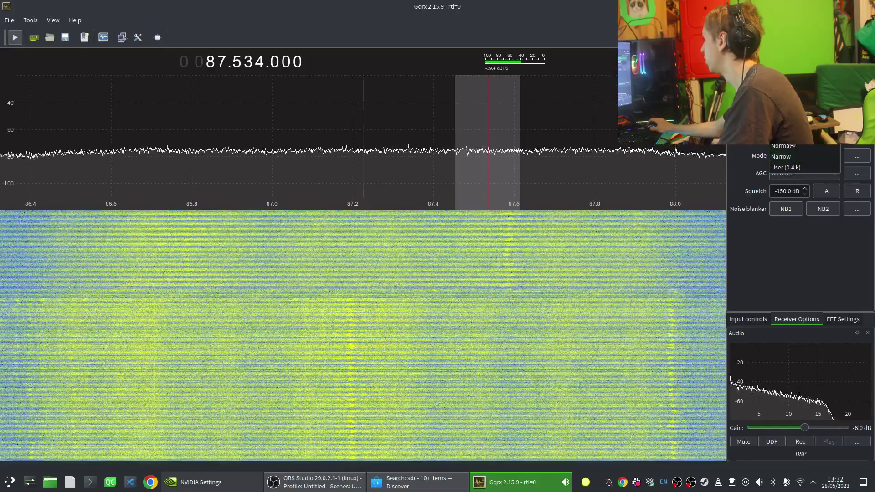
# With Normal filter width, tune onto the station peak near 91.52 MHz.
pyautogui.click(782, 146)
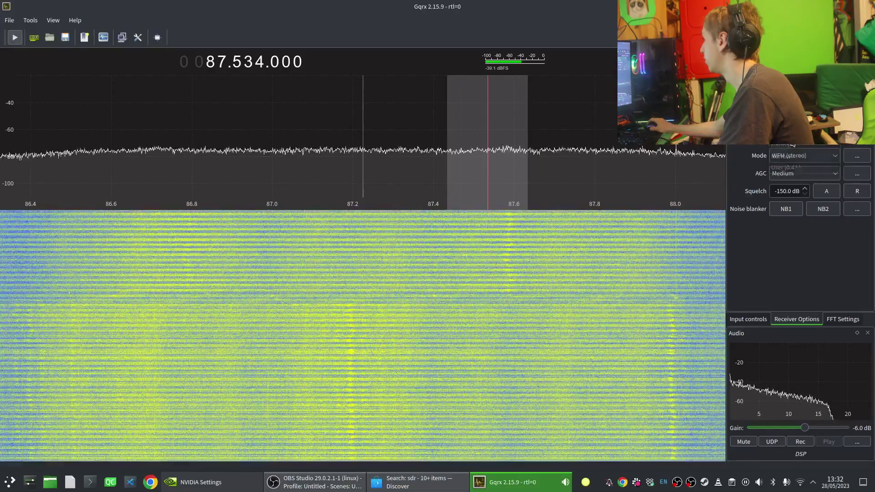
pyautogui.moveTo(509, 150); pyautogui.dragTo(363, 156)
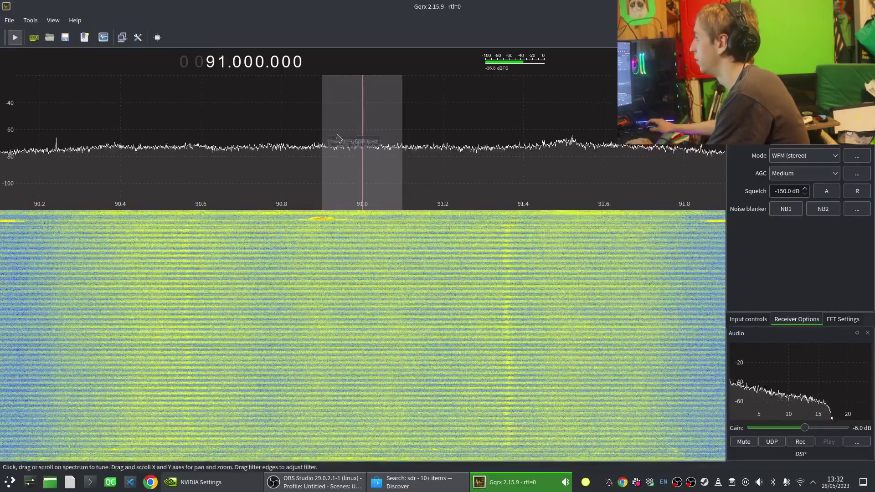
pyautogui.click(330, 139)
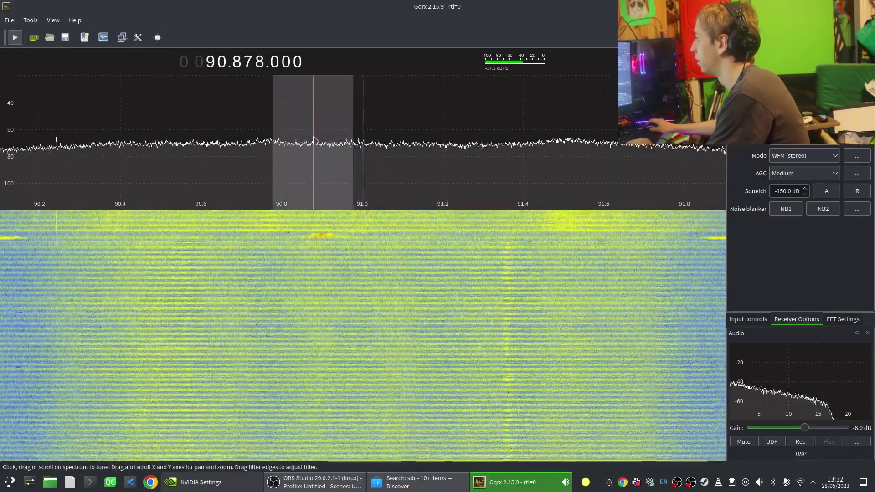
pyautogui.moveTo(313, 139); pyautogui.dragTo(586, 139)
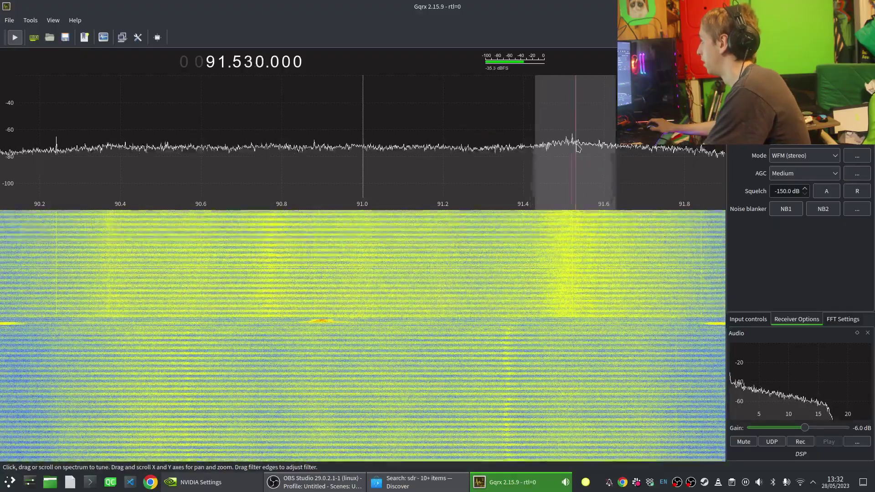
pyautogui.moveTo(577, 146)
pyautogui.mouseDown()
pyautogui.moveTo(684, 150)
pyautogui.moveTo(582, 160)
pyautogui.mouseUp()
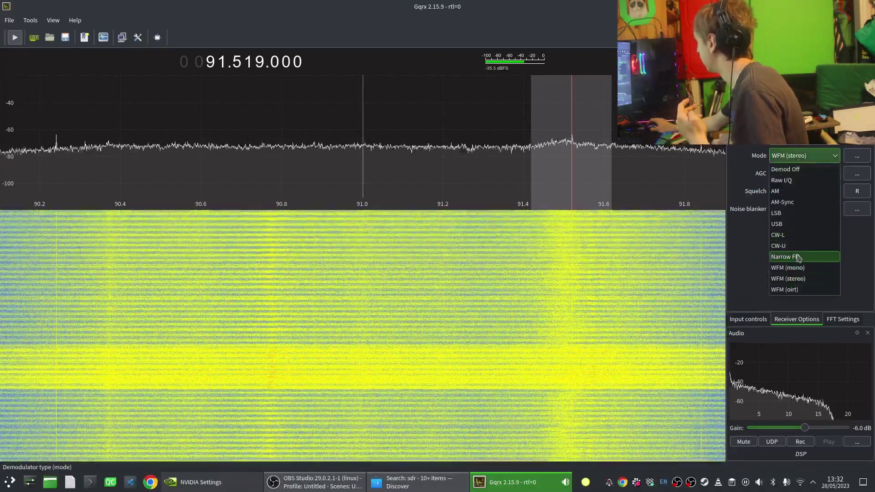
pyautogui.click(798, 258)
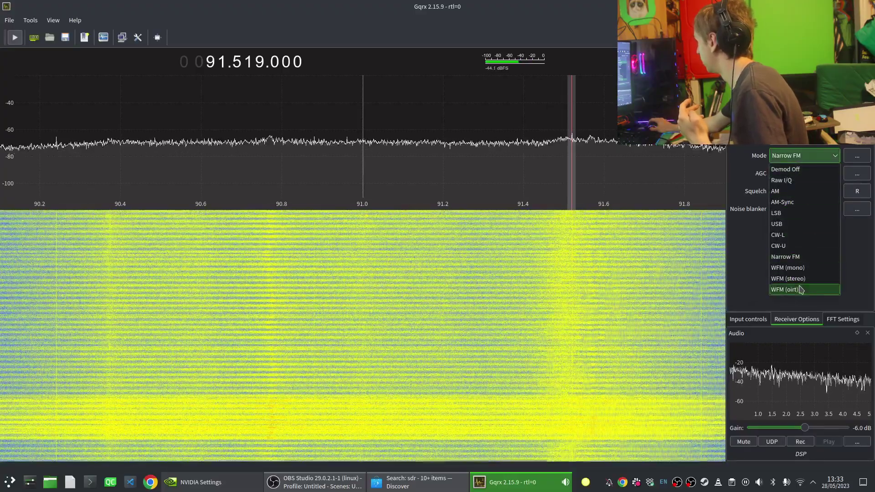
# Switch demodulation to WFM (mono) on the 91.520 MHz station.
pyautogui.click(787, 267)
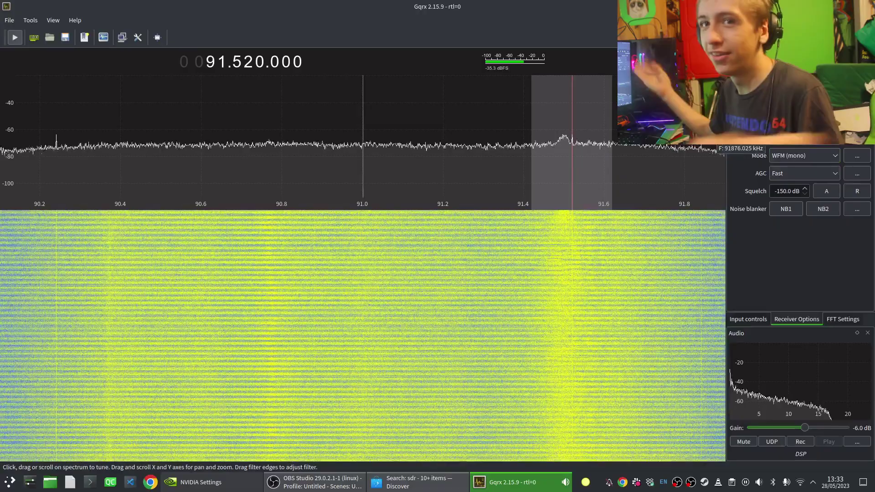